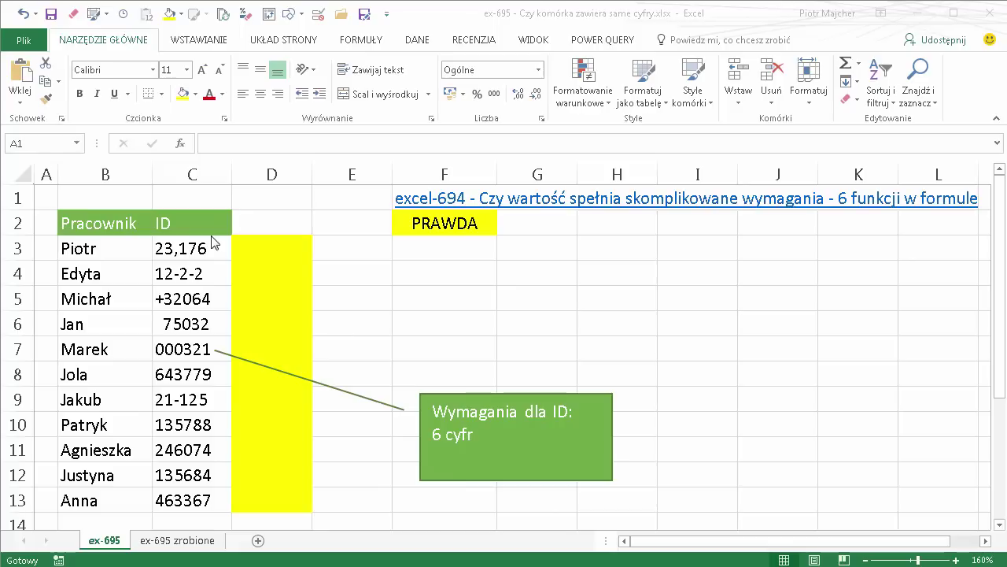
Step: Collapse the Excel ribbon so more rows of the employee ID table are visible
left_click(144, 45)
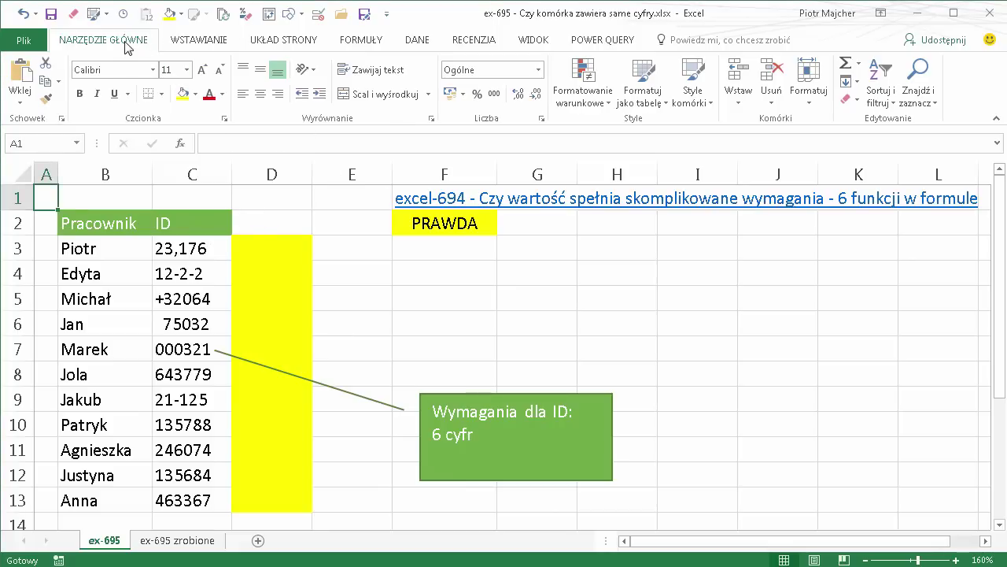
double_click(125, 46)
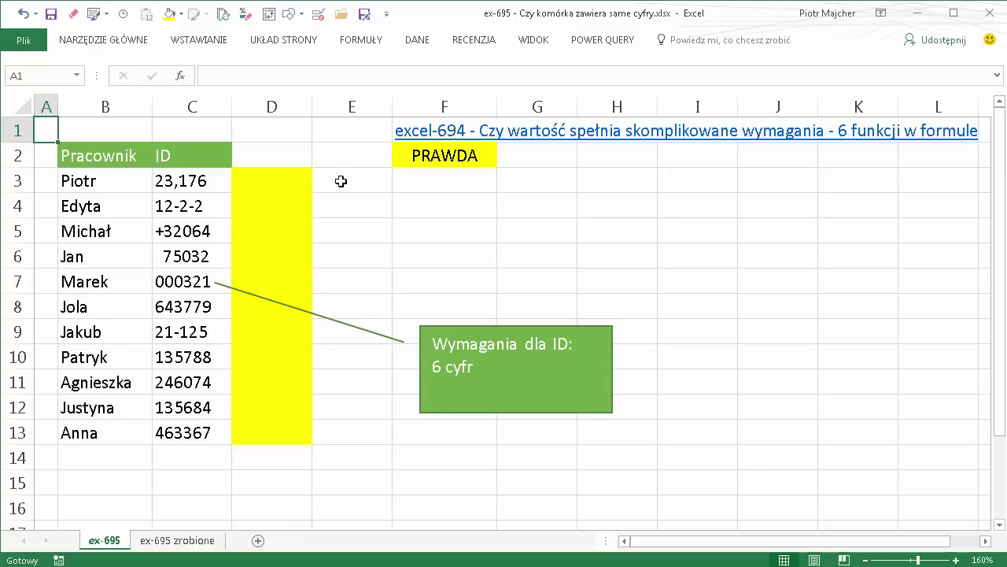
left_click(458, 157)
double_click(458, 156)
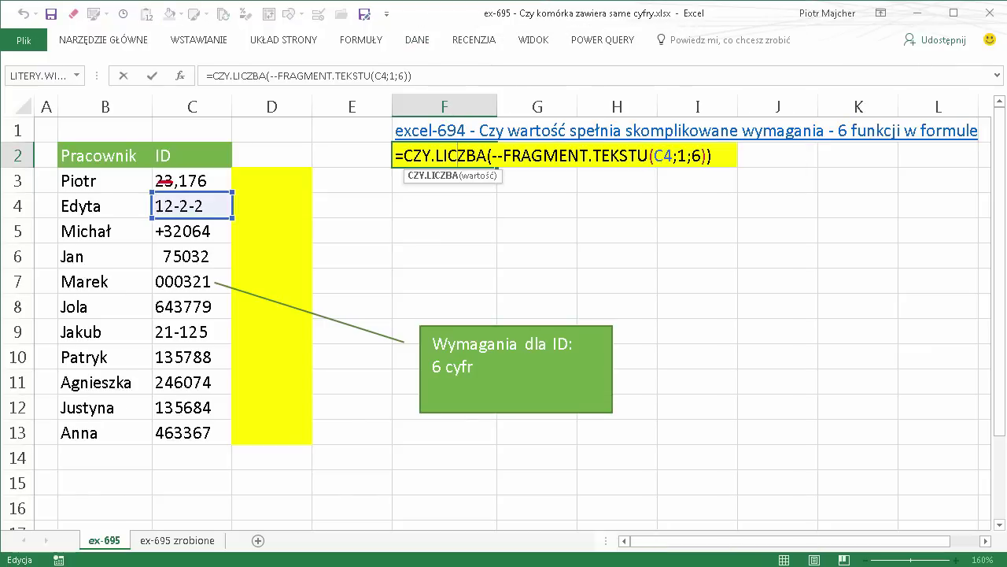
left_click_drag(171, 181, 179, 174)
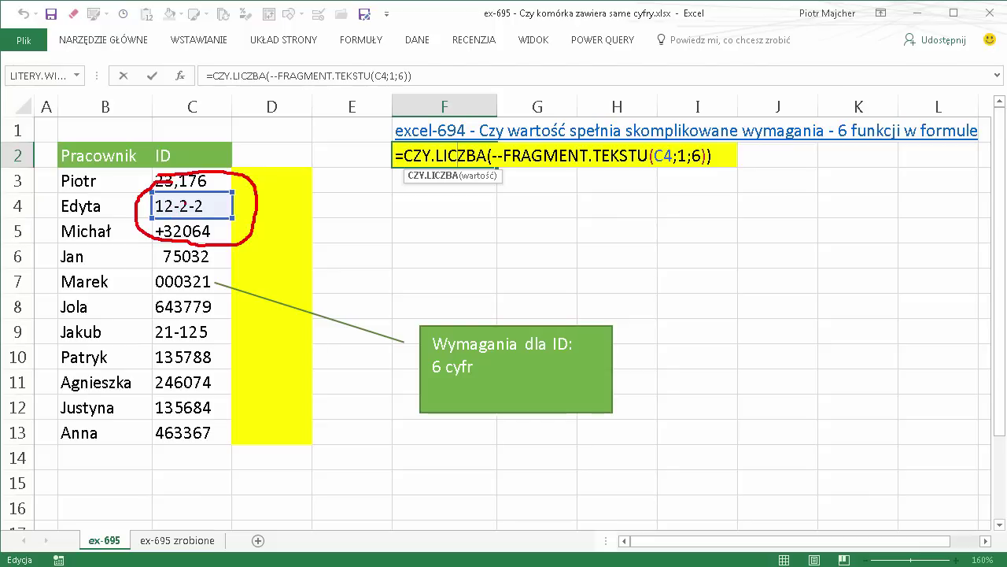
key("Escape")
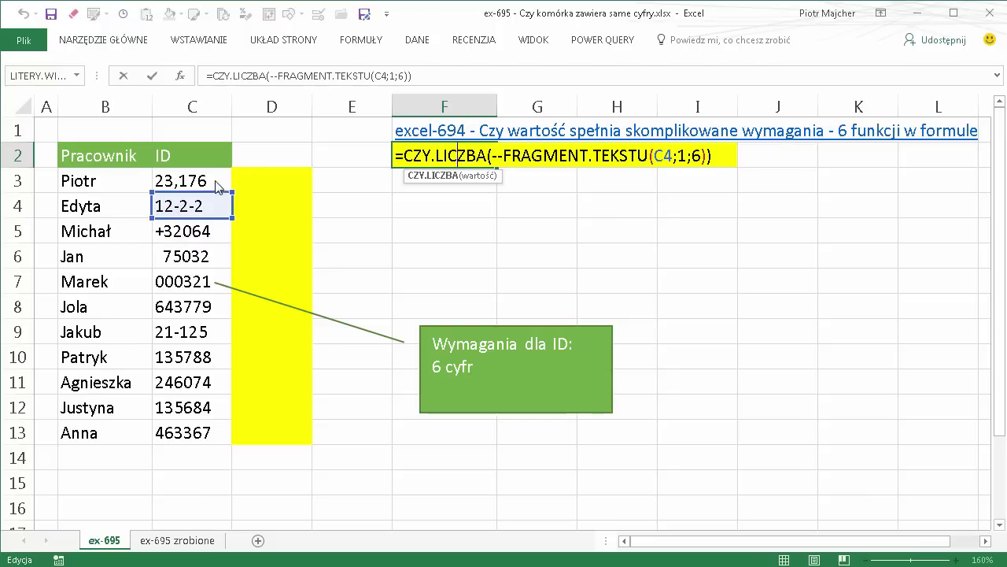
left_click(218, 181)
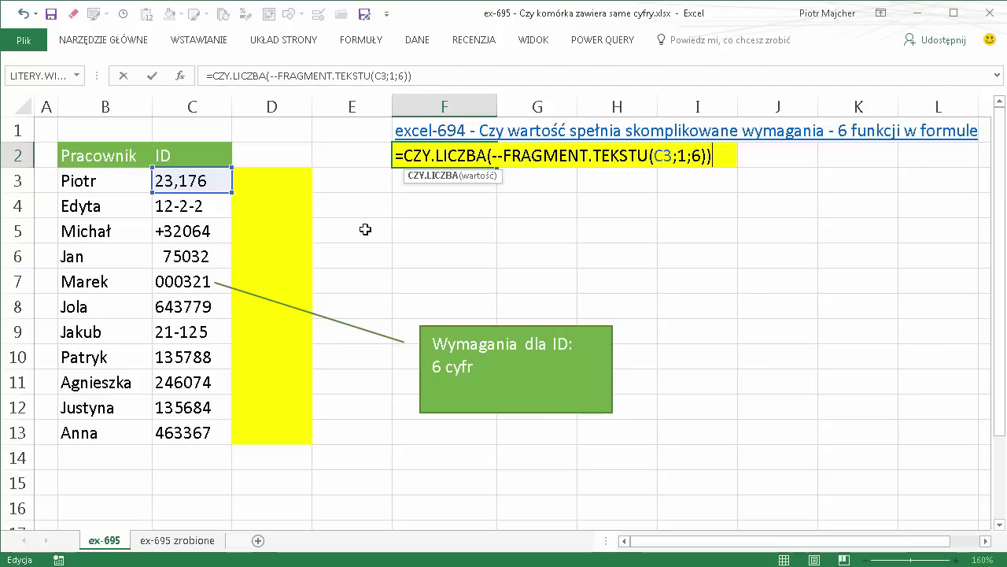
key("ctrl+Return")
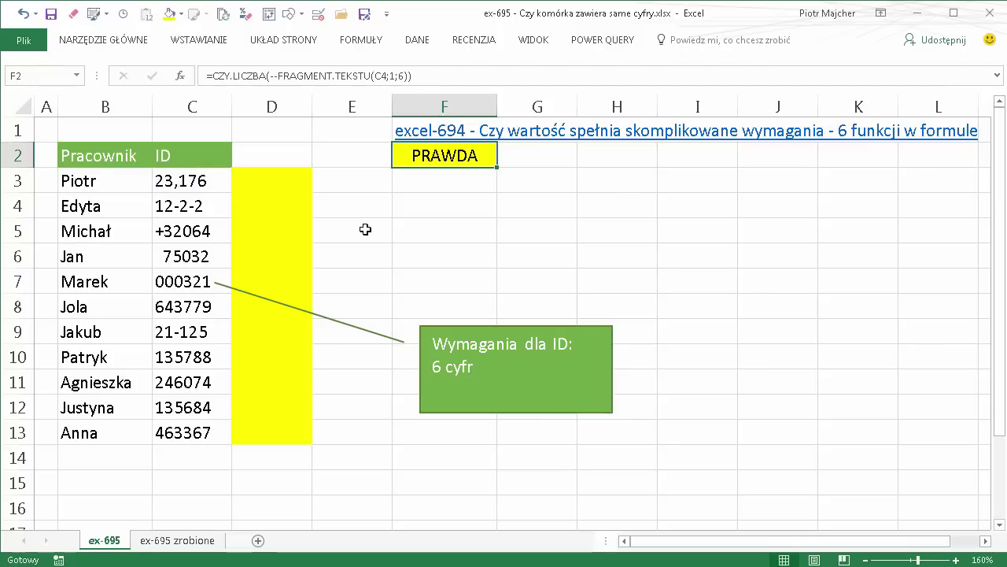
key("Left")
key("Left")
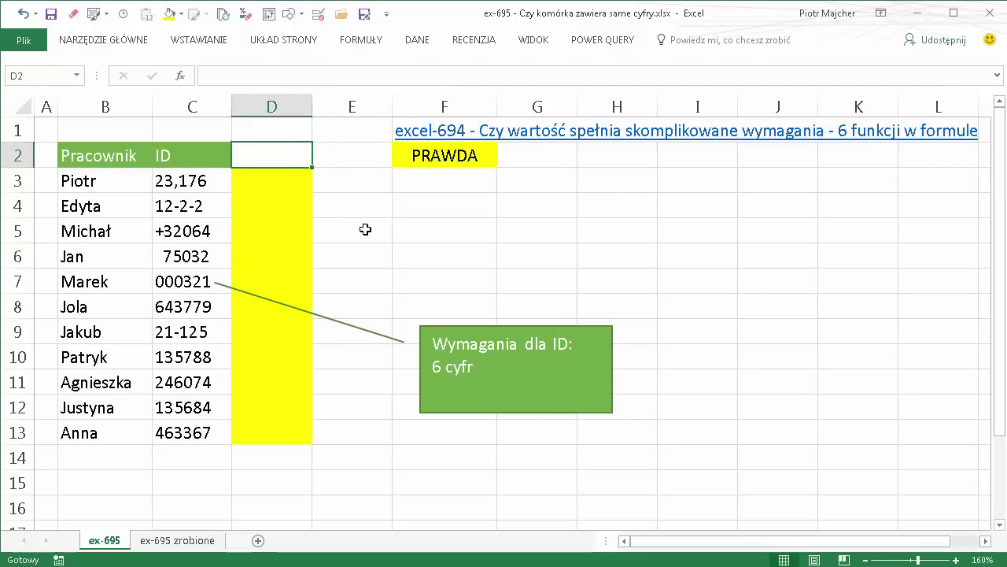
Step: In D3, begin the formula =ORAZ(DŁ(C3)=6; to require a 6-character ID
key("Down")
type("=")
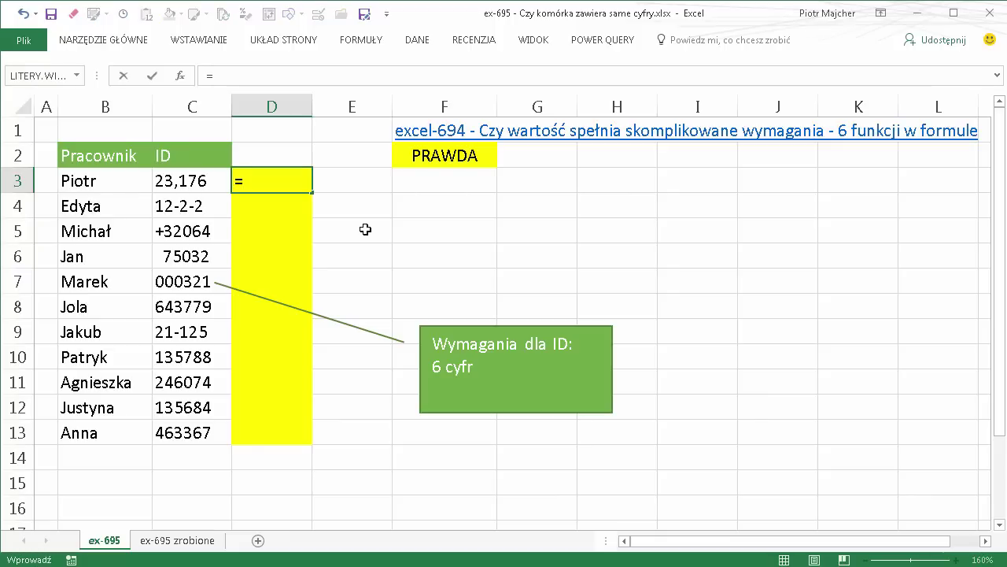
type("ora")
key("Tab")
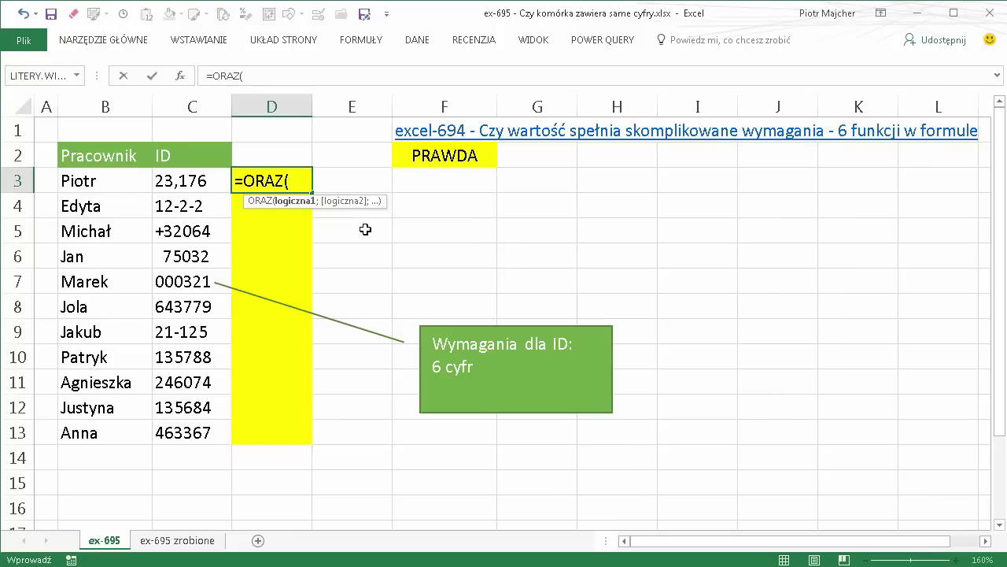
type("d")
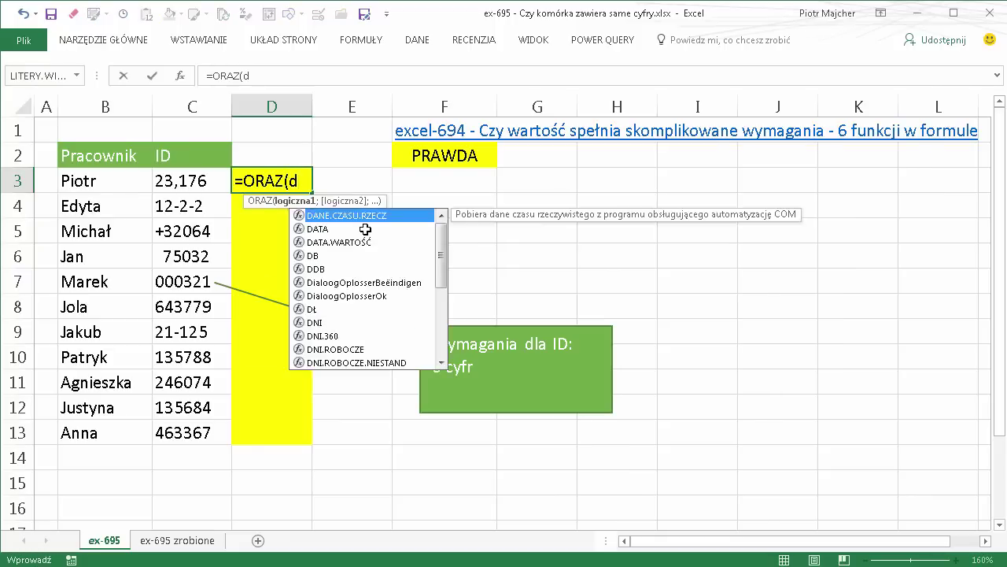
type("ł(")
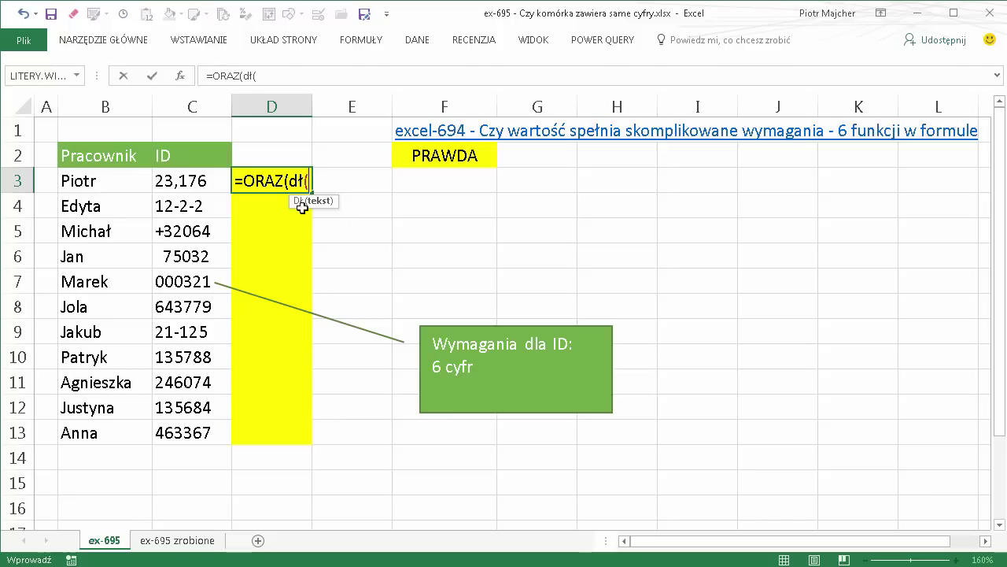
left_click(196, 178)
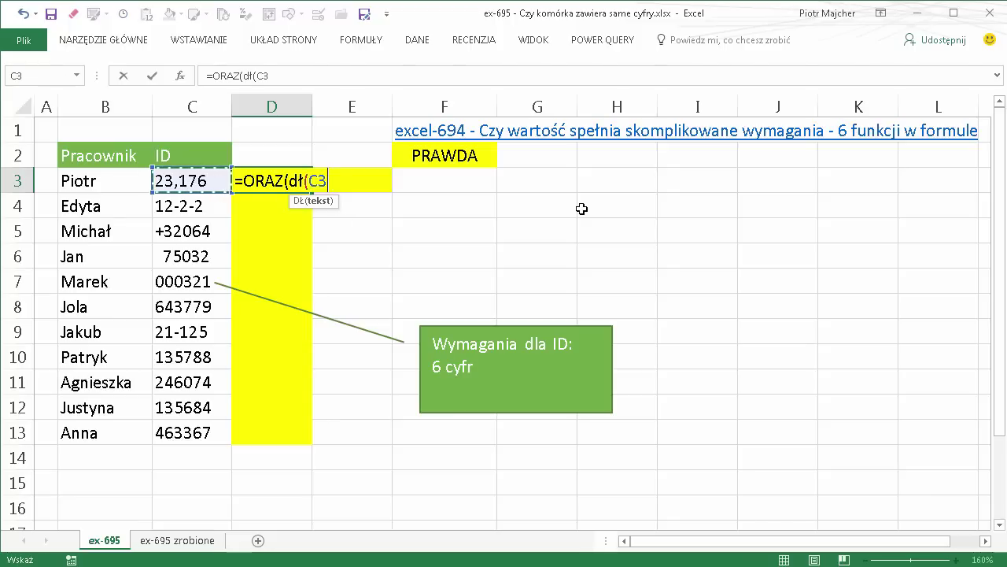
type(")=")
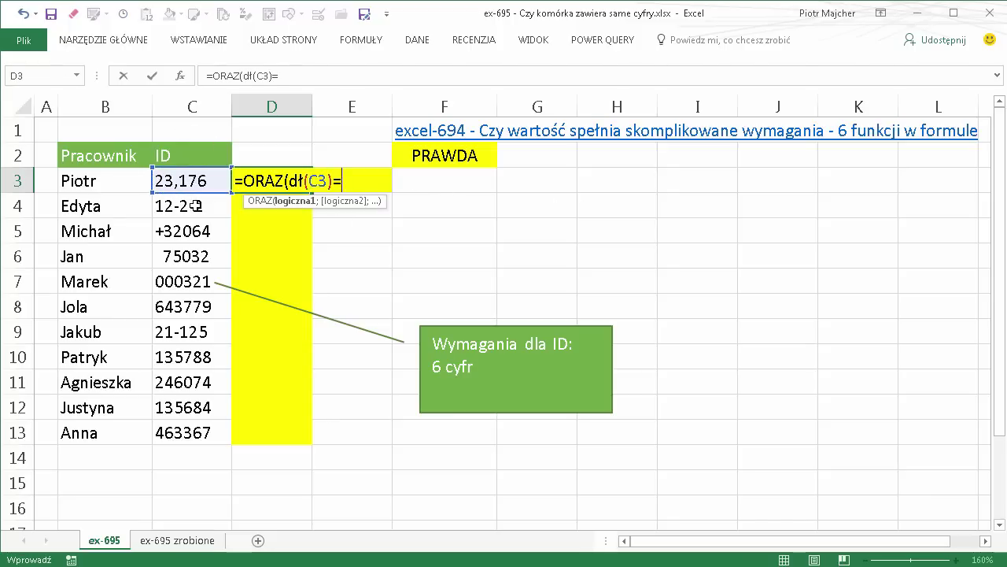
type("6")
type(";")
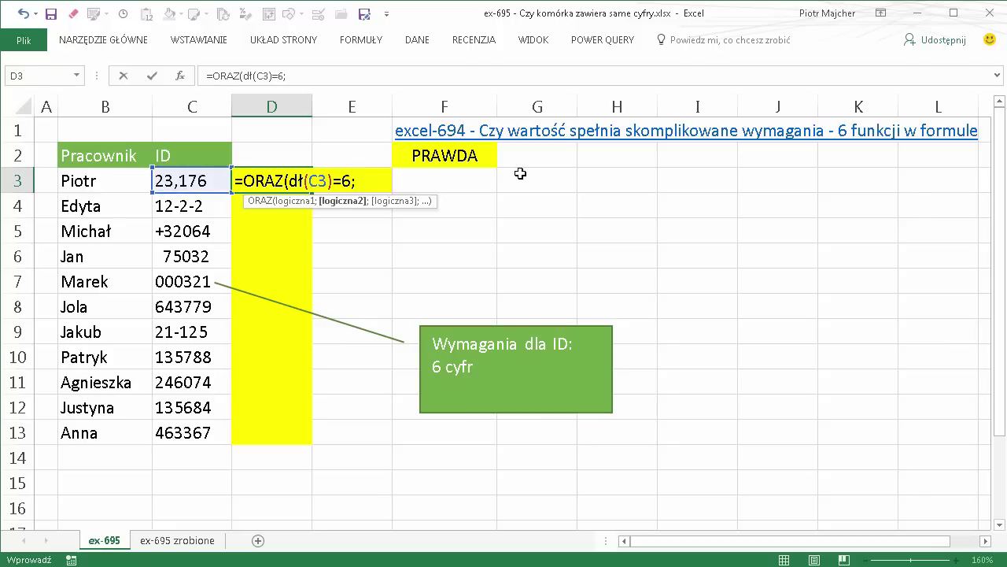
Step: Add FRAGMENT.TEKSTU(C3;{1;2;3;4;5;6};1) to D3's formula to split the ID into characters
type("fr")
key("Tab")
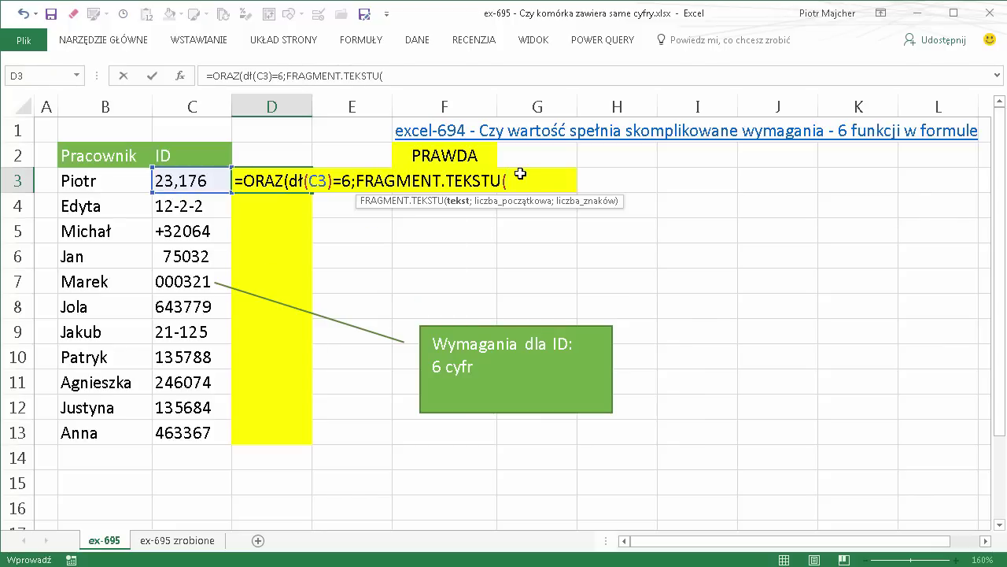
left_click(197, 174)
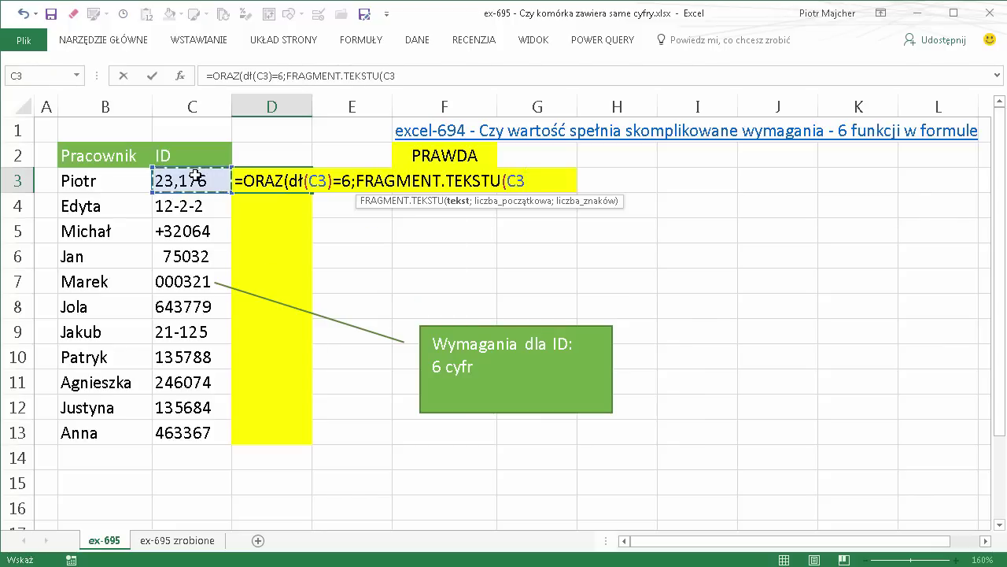
type(";")
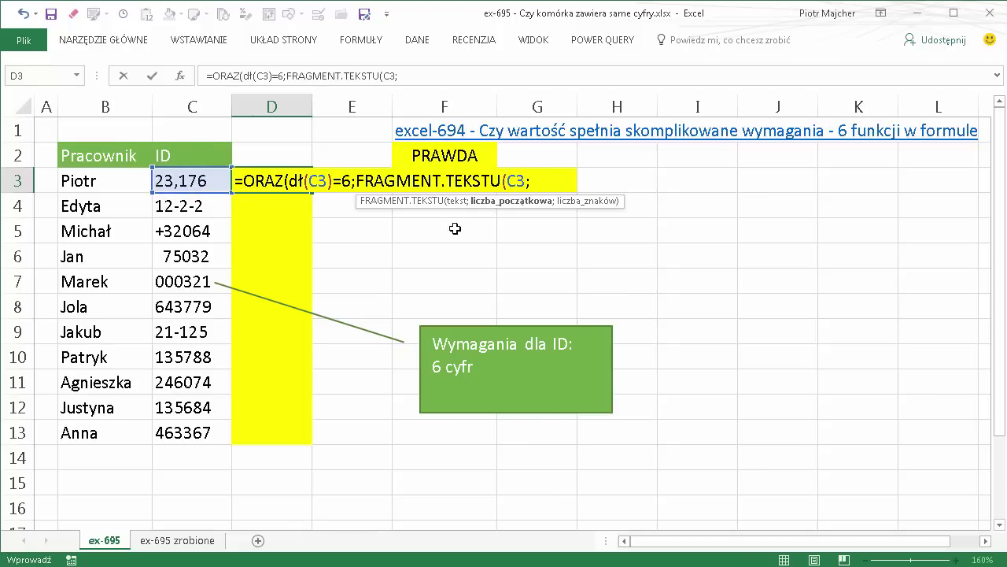
type("{")
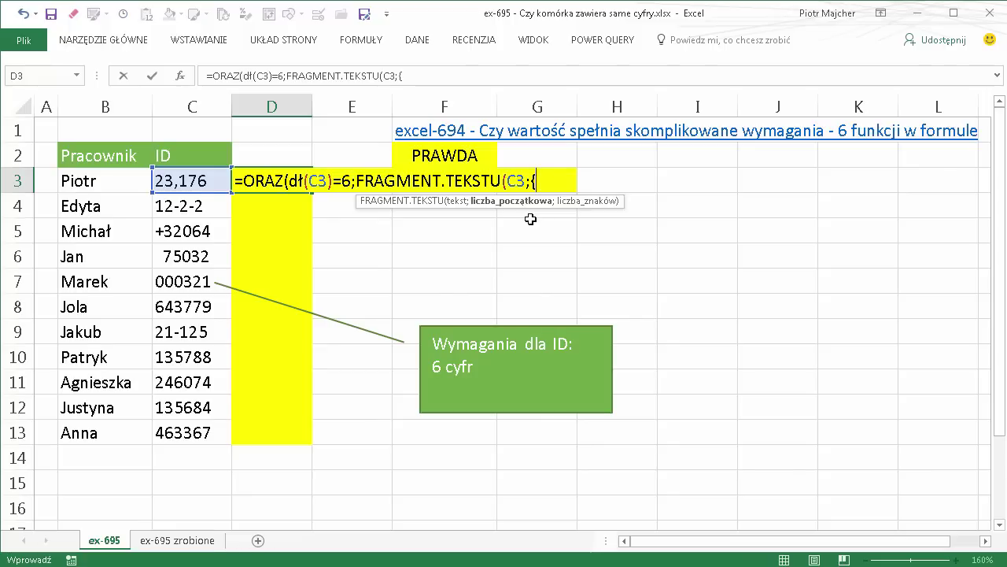
type("1;2;3;4;5;6}")
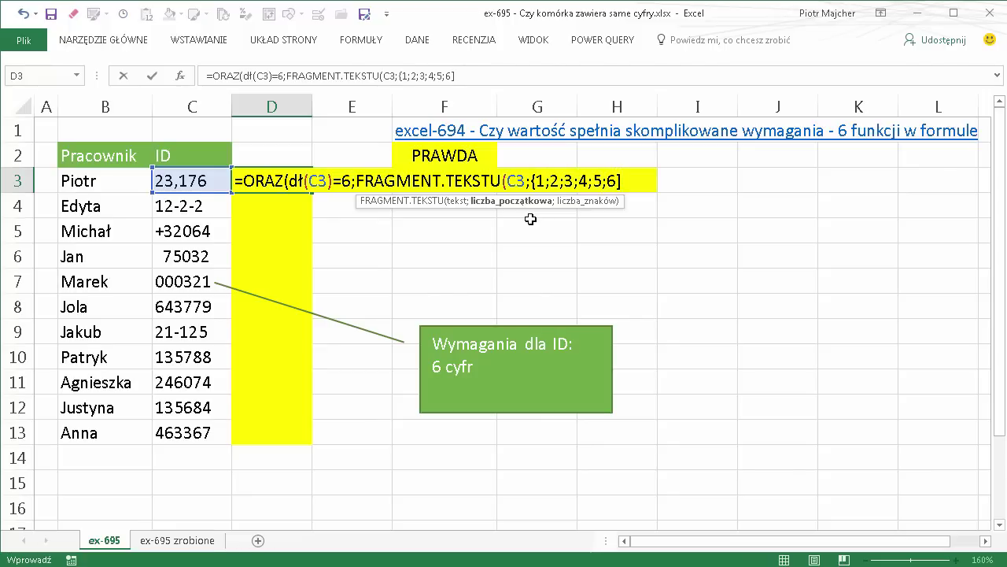
type(";")
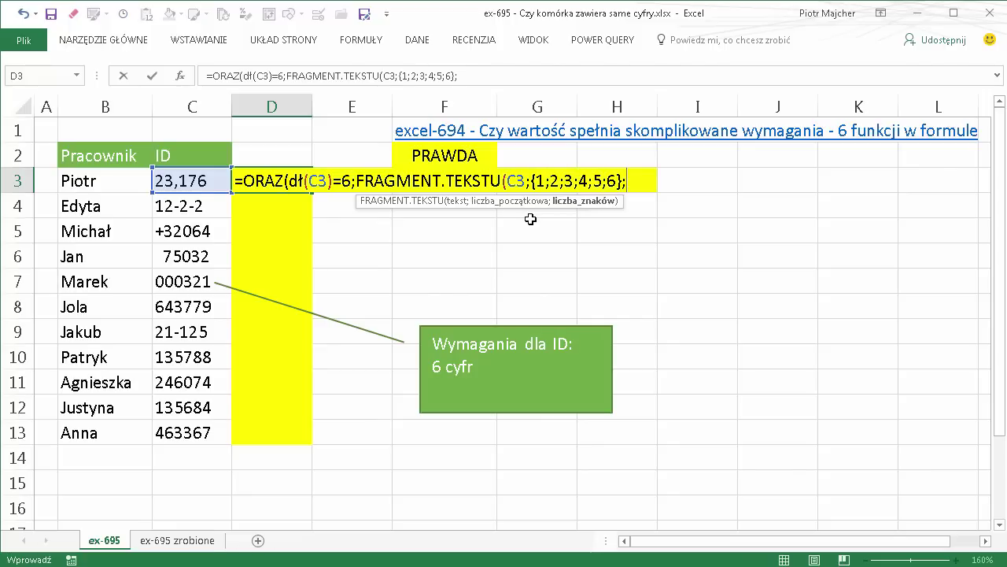
type("1")
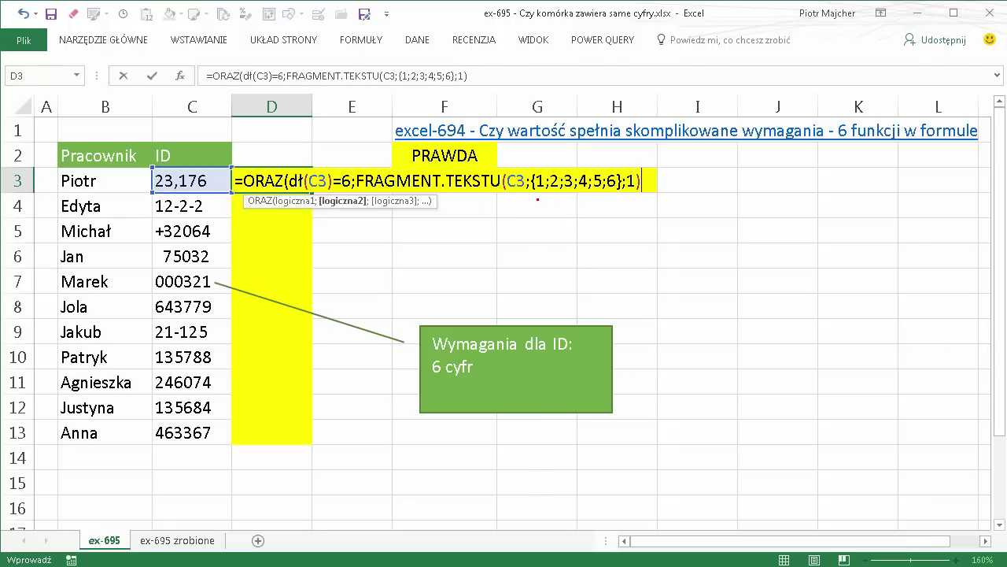
mouse_move(536, 198)
left_mouse_down()
mouse_move(609, 200)
mouse_move(575, 268)
left_mouse_up()
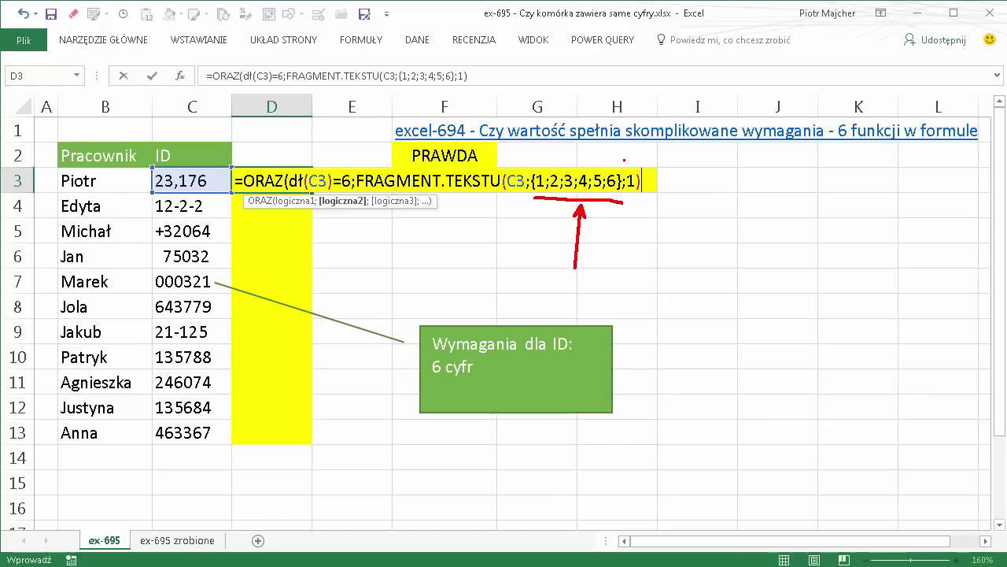
Step: Preview the FRAGMENT.TEKSTU part with F9 to show C3's six separate characters
key("Escape")
left_click_drag(621, 181, 362, 176)
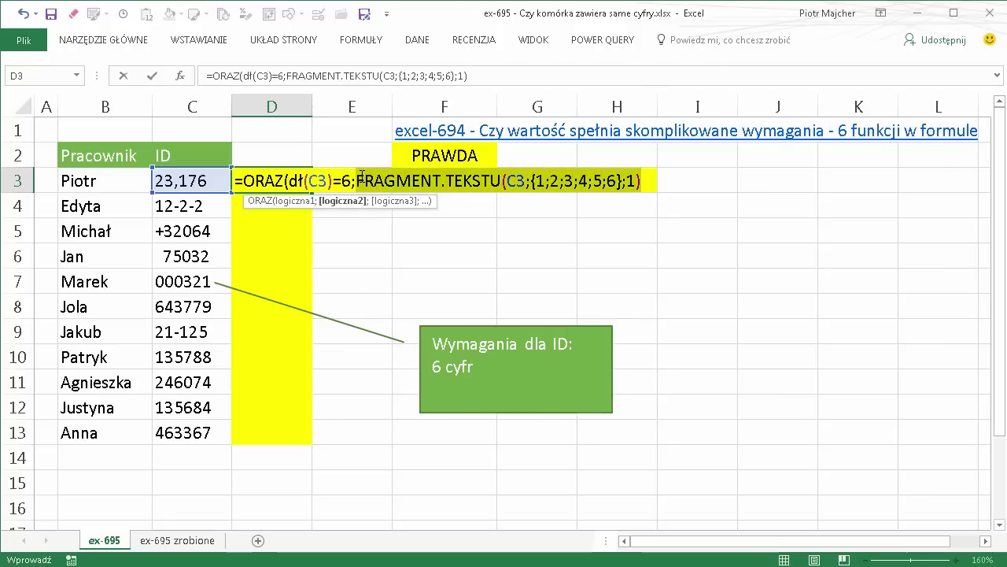
key("F9")
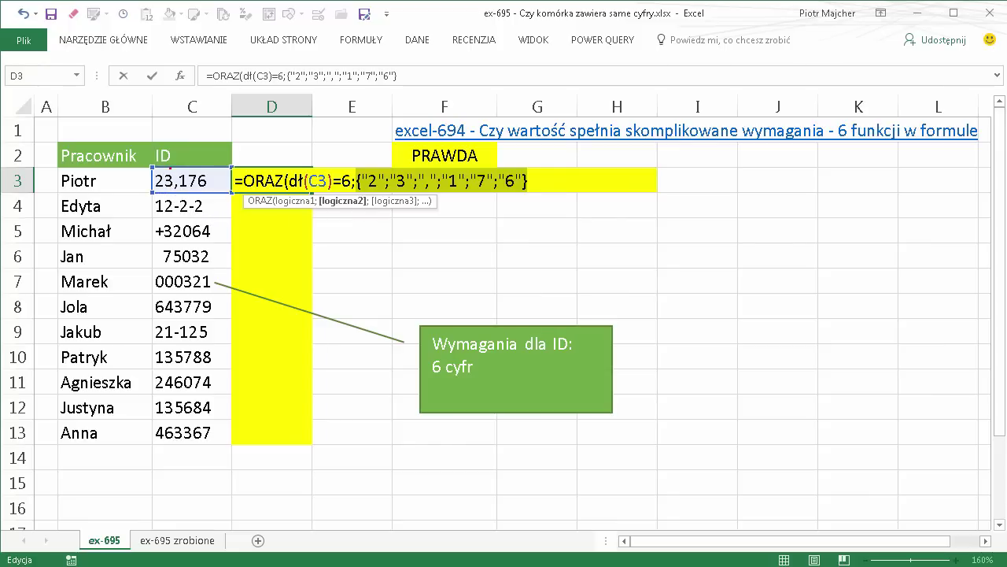
left_click_drag(161, 155, 189, 143)
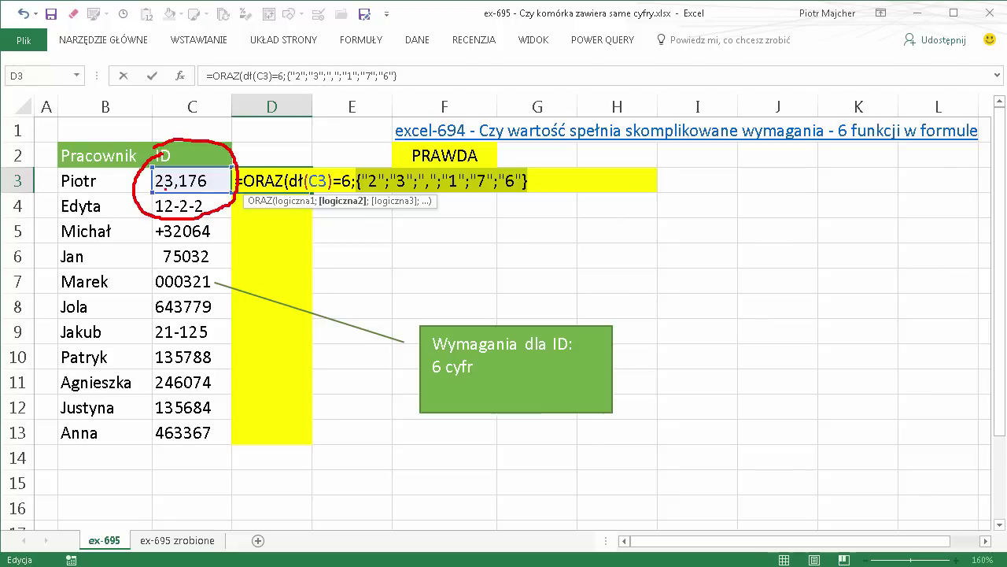
key("Escape")
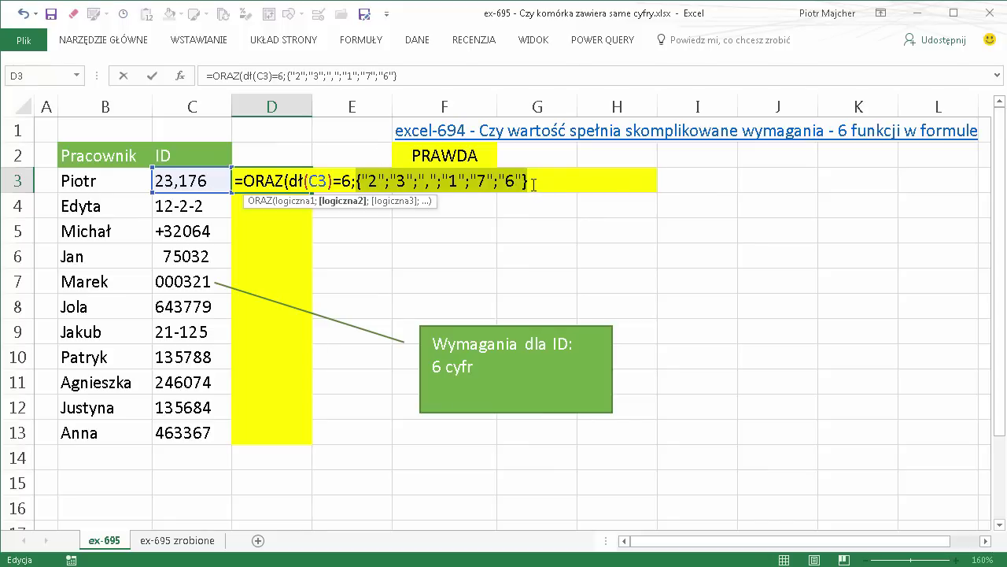
Step: Put -- before FRAGMENT.TEKSTU and check the preview {2;3;#ARG!;1;7;6} before restoring it
left_click(358, 177)
type("--")
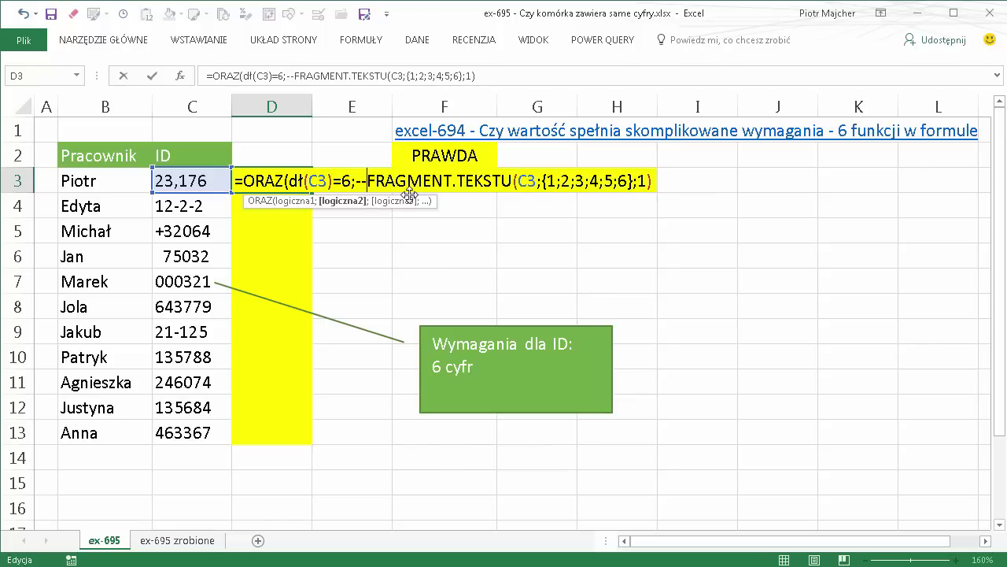
left_click_drag(357, 178, 657, 189)
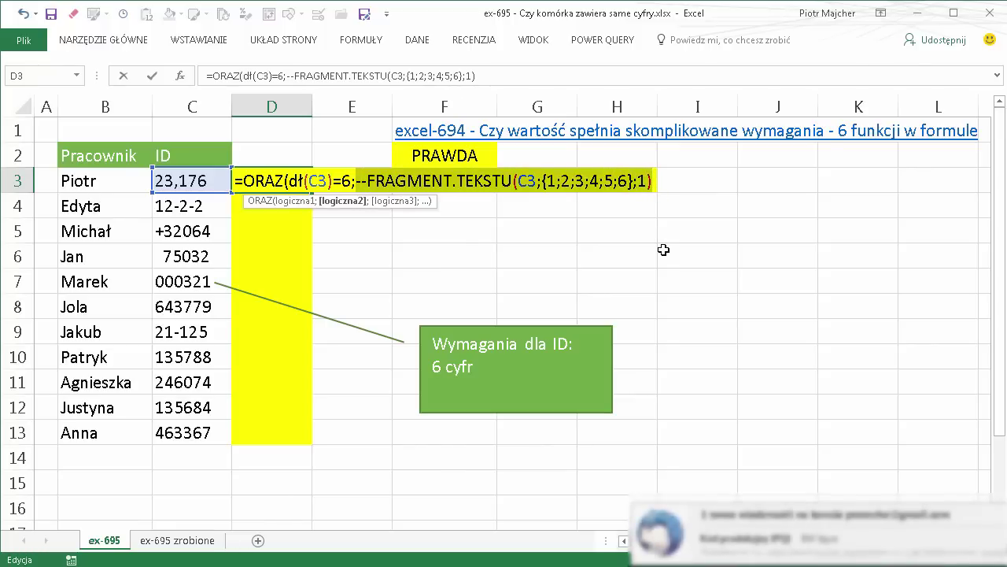
key("F9")
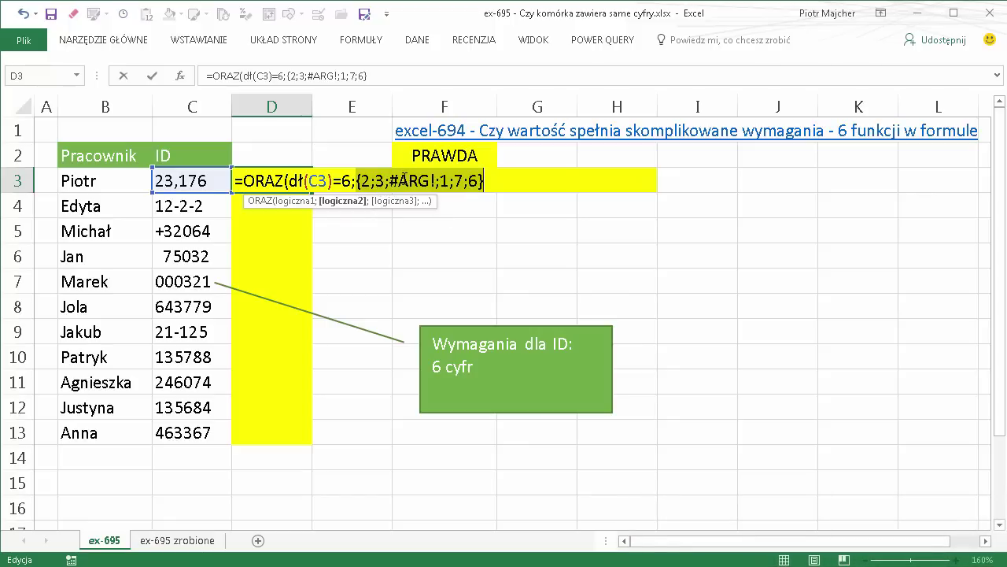
left_click_drag(389, 181, 435, 183)
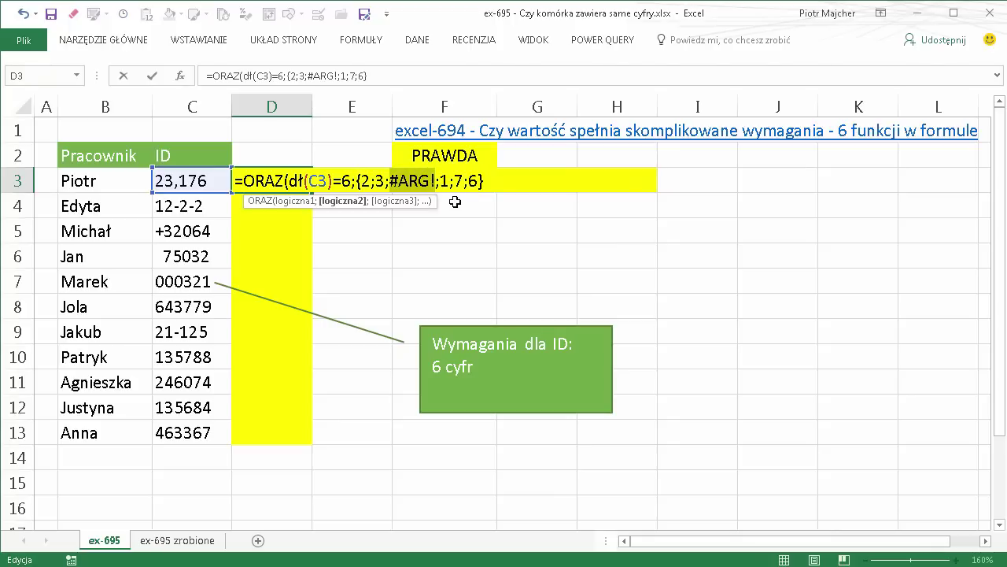
left_click(469, 181)
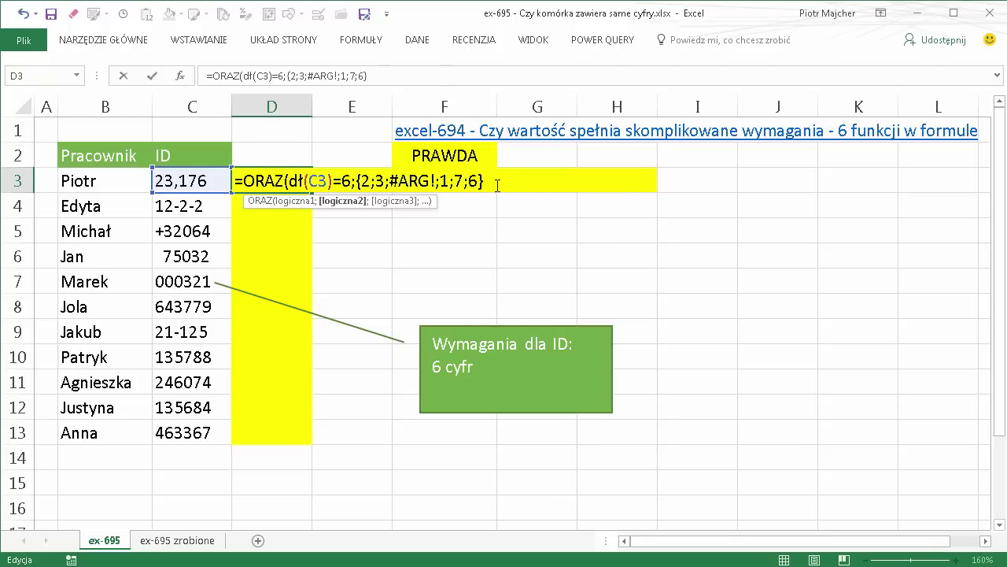
key("ctrl+z")
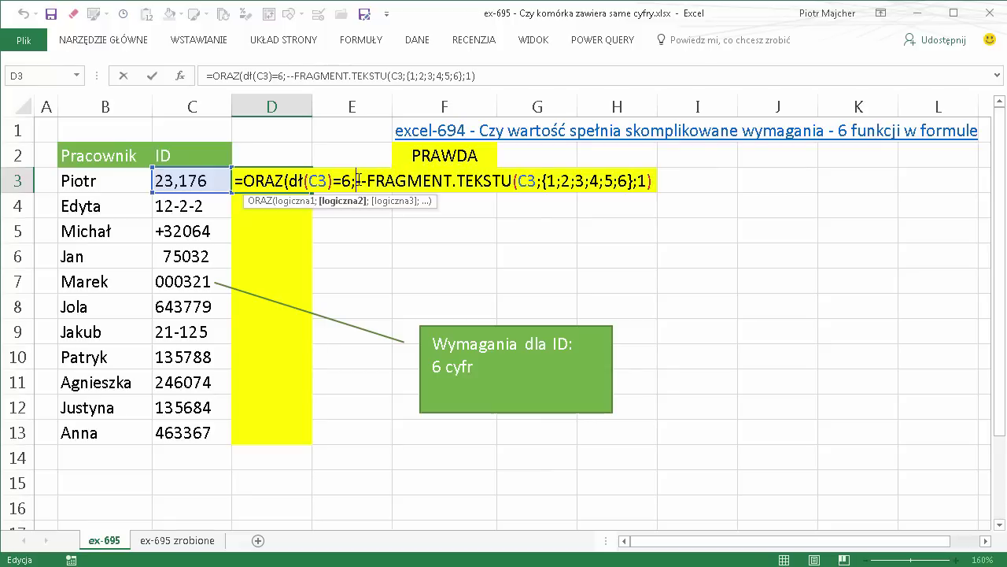
Step: Wrap --FRAGMENT.TEKSTU in CZY.LICZBA( ) and preview its PRAWDA/FAŁSZ array before restoring it
type("czy")
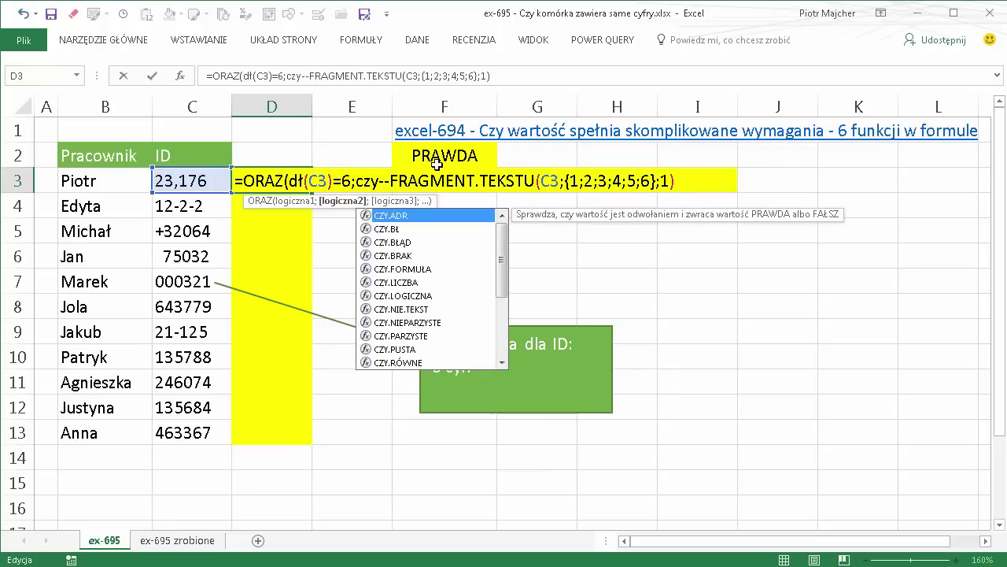
key("Down")
key("Down")
key("Down")
key("Down")
key("Down")
key("Tab")
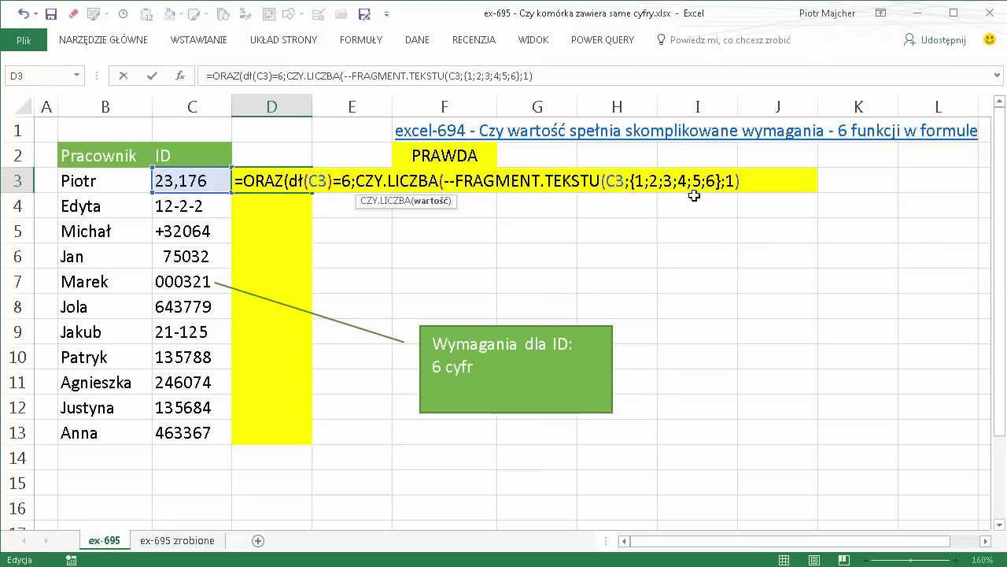
left_click(742, 181)
type(")")
left_click_drag(742, 181, 358, 181)
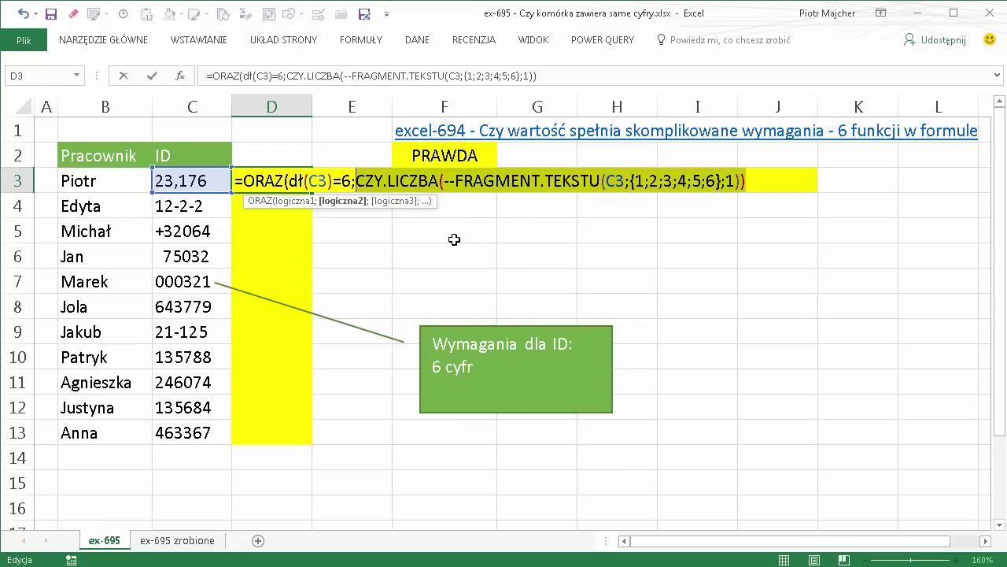
key("F9")
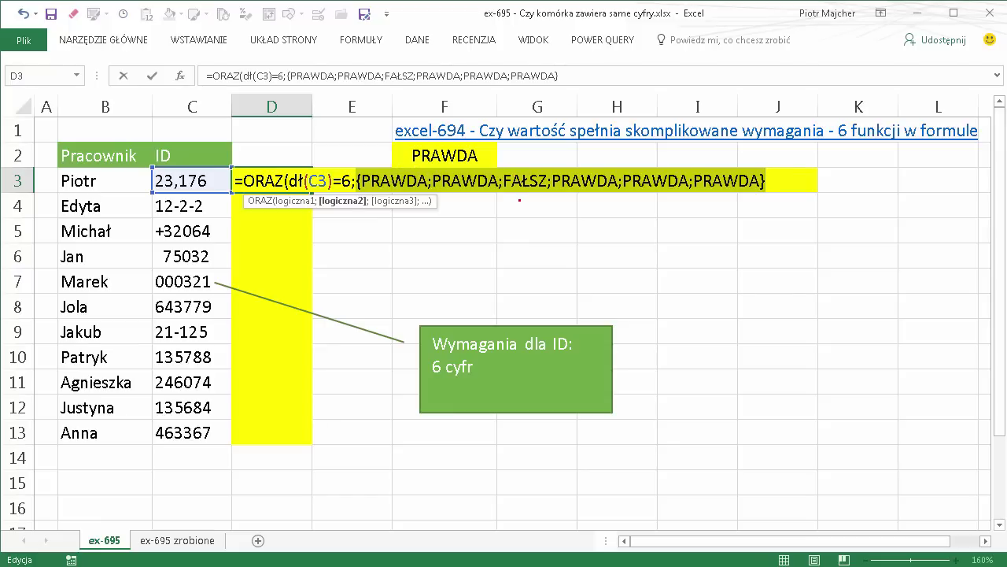
left_click_drag(523, 194, 496, 295)
key("ctrl+z")
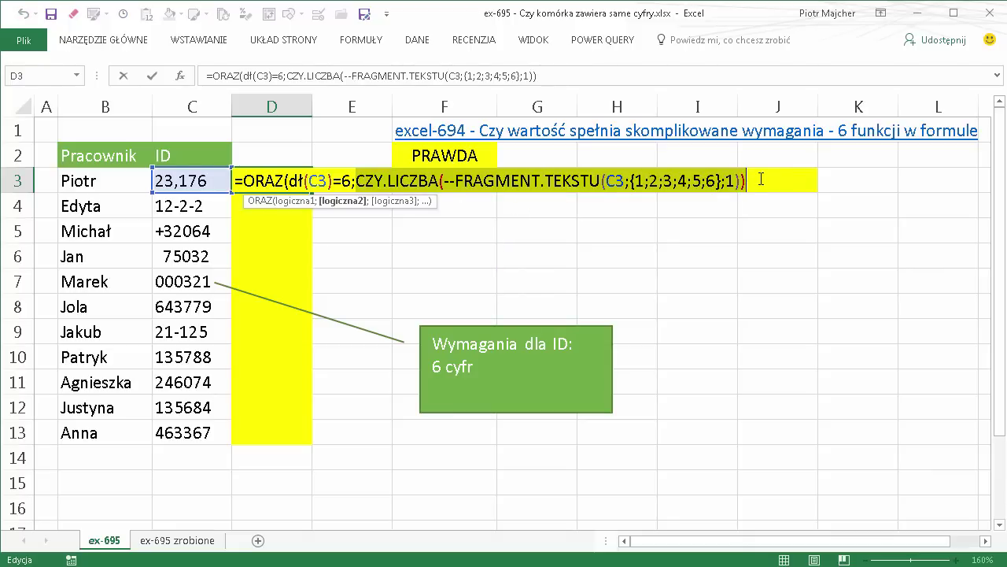
Step: Close ORAZ with the final bracket, commit D3 and fill the formula down to D13
left_click(758, 180)
type(")")
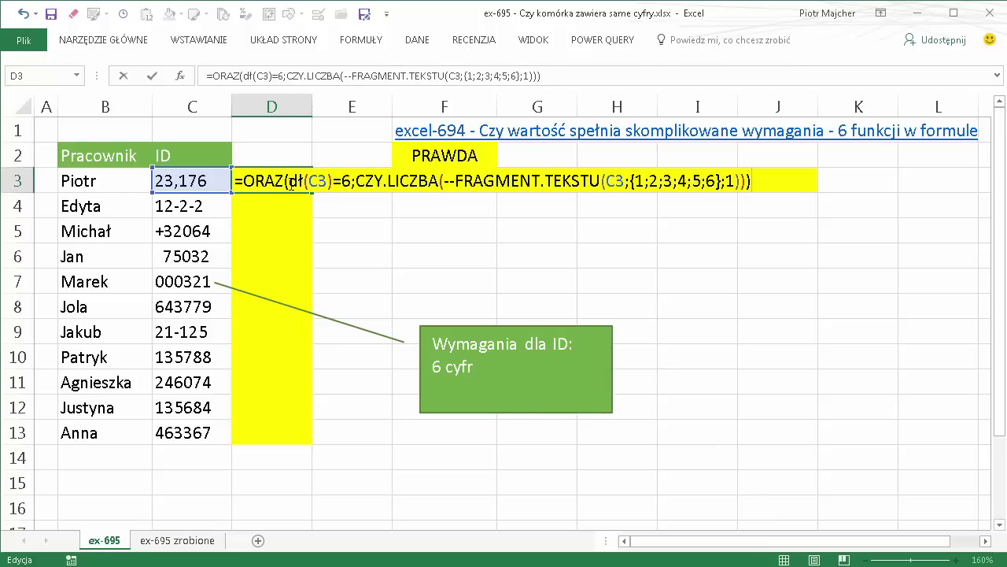
left_click_drag(300, 179, 749, 183)
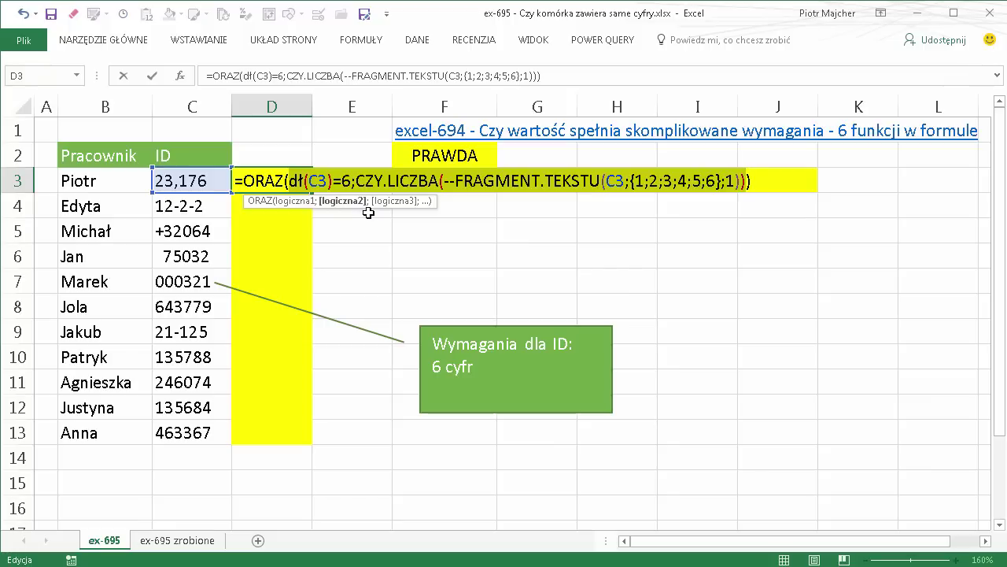
key("Return")
left_click(283, 175)
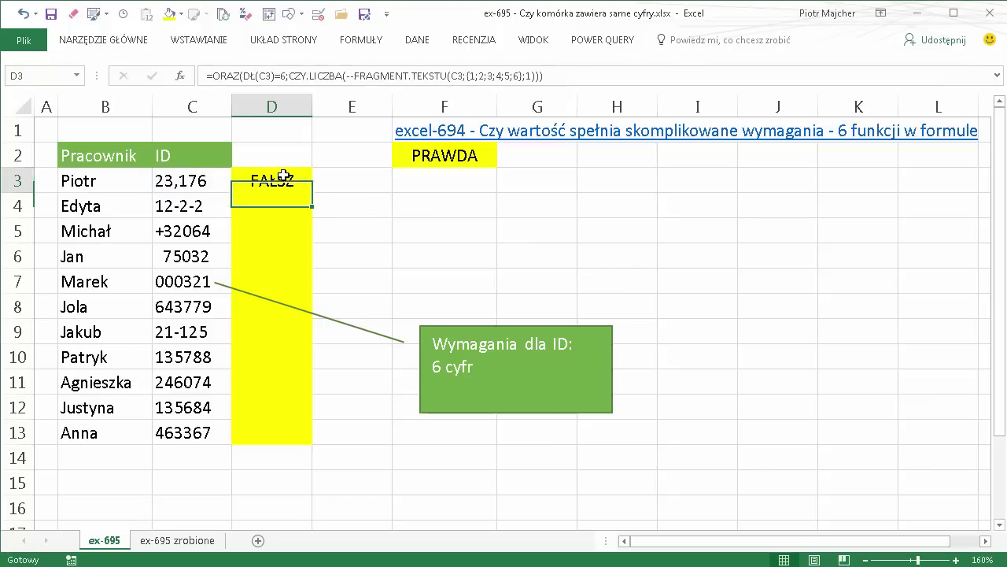
double_click(312, 192)
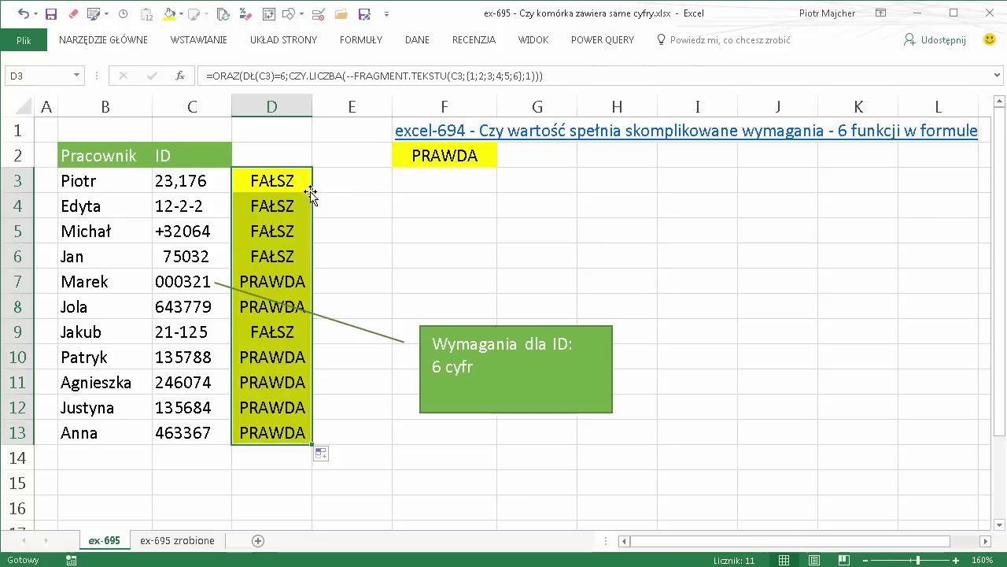
Step: Change the ID in C3 to 230176, removing its comma
double_click(178, 183)
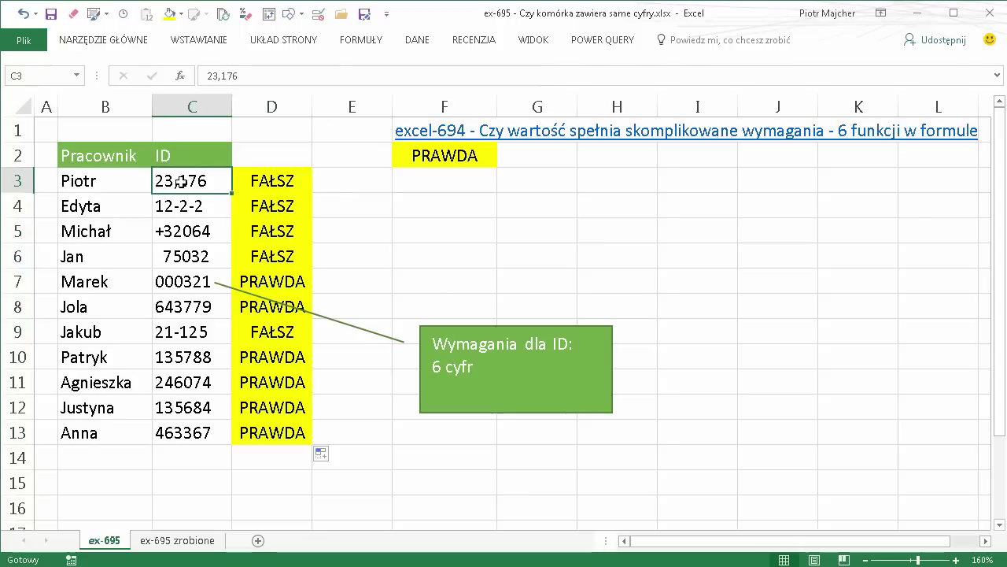
key("BackSpace")
type("0")
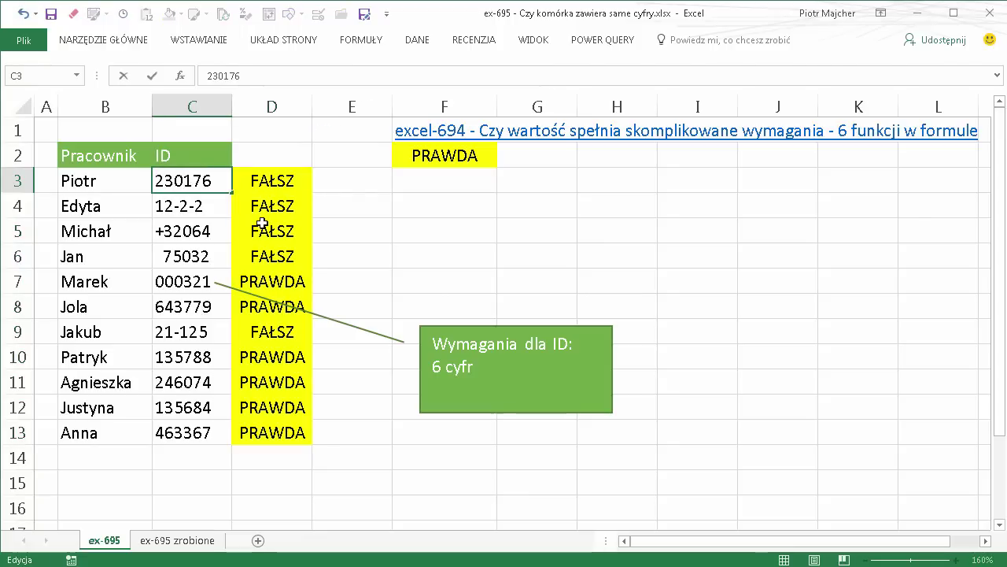
key("Return")
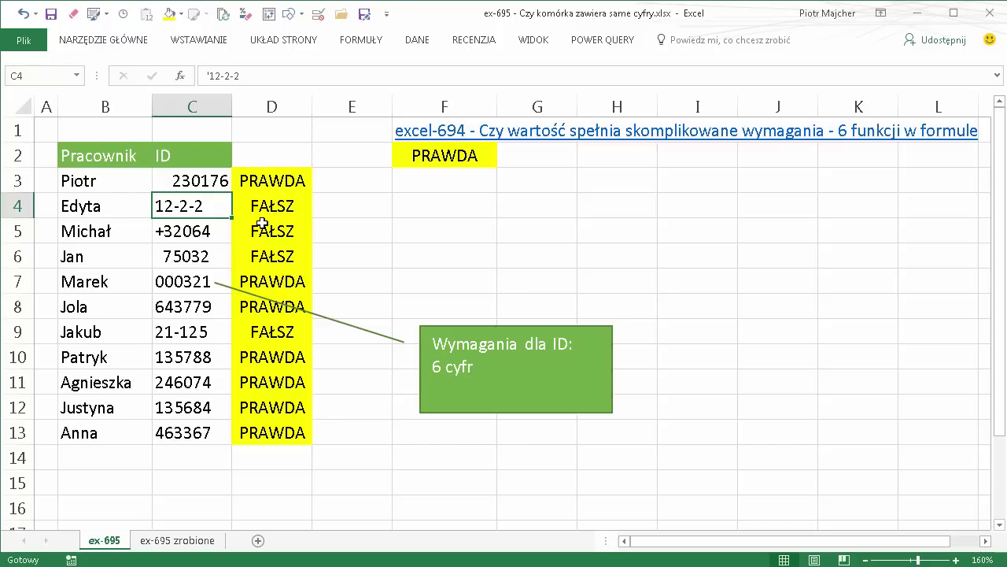
Step: Change the ID in C7 to 00-321
double_click(184, 277)
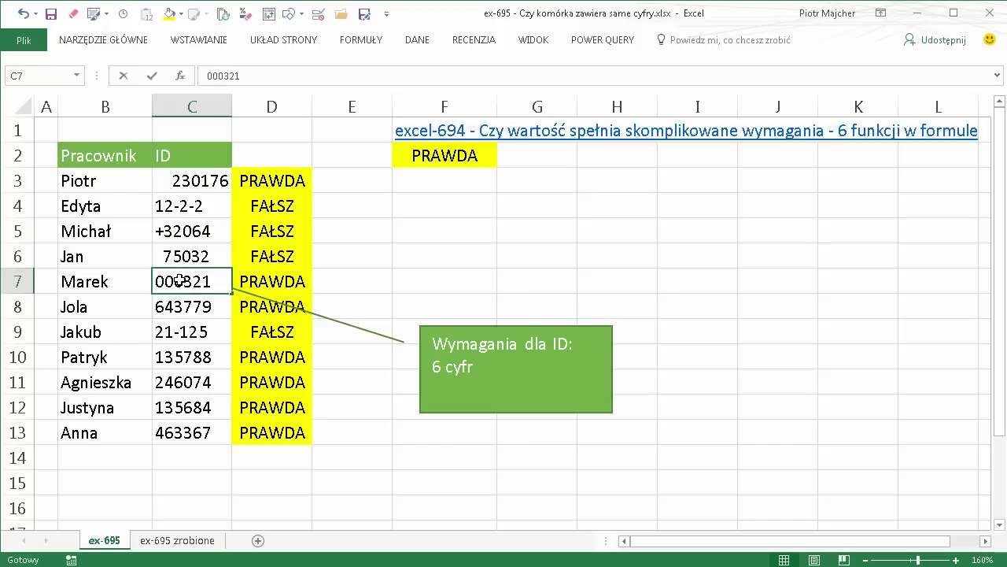
key("BackSpace")
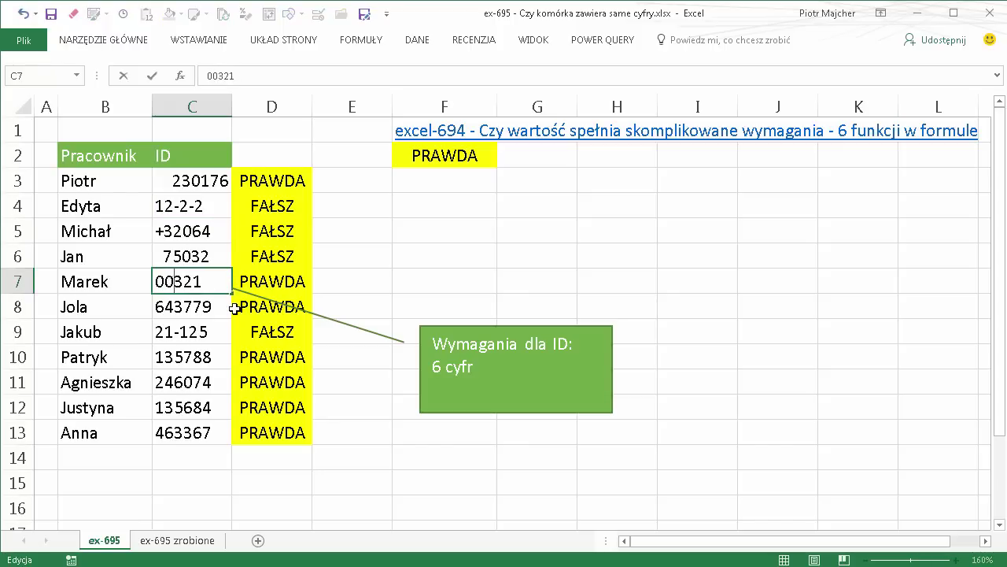
type(",")
key("BackSpace")
type("-")
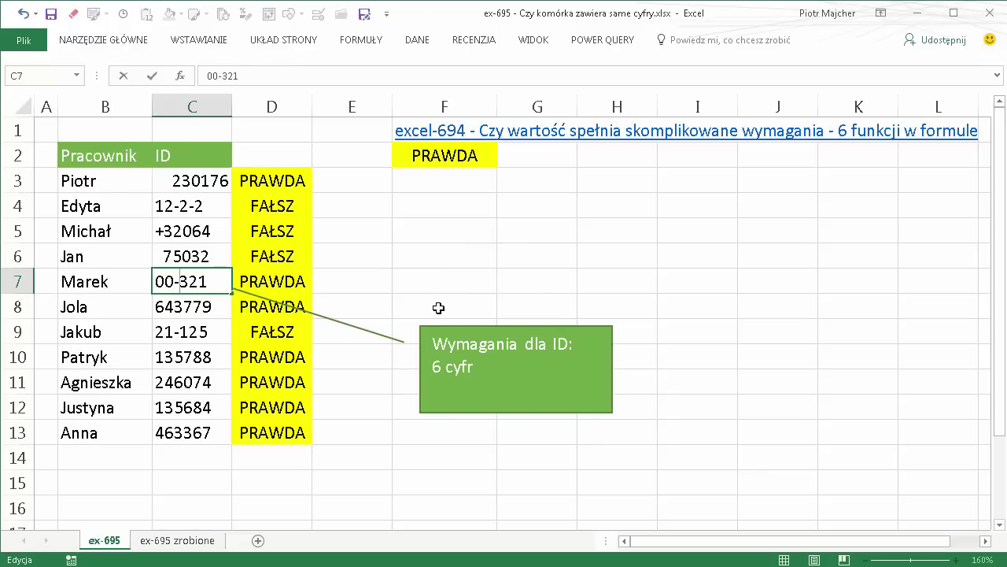
key("Return")
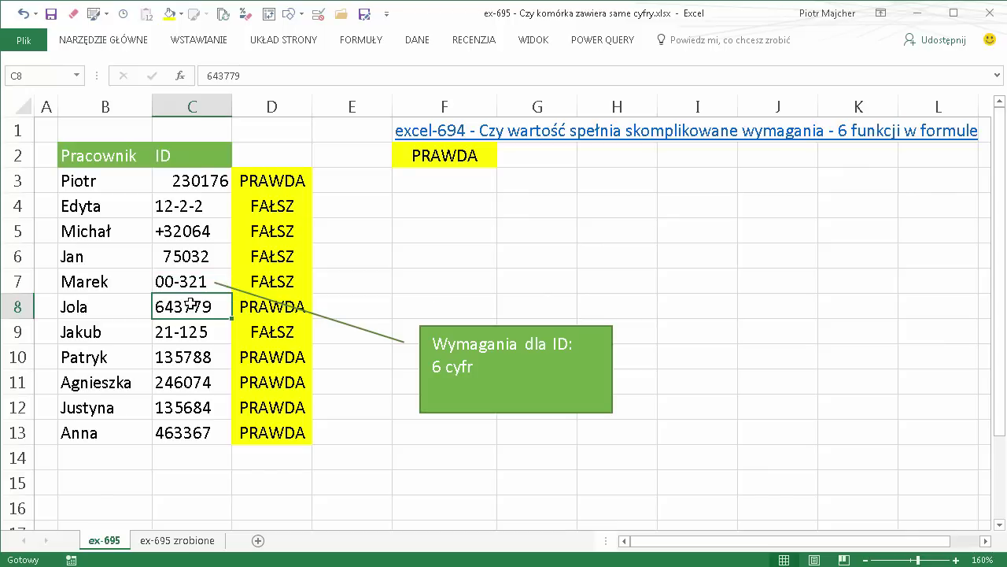
Step: Change the ID in C8 to 64,779
double_click(191, 306)
key("BackSpace")
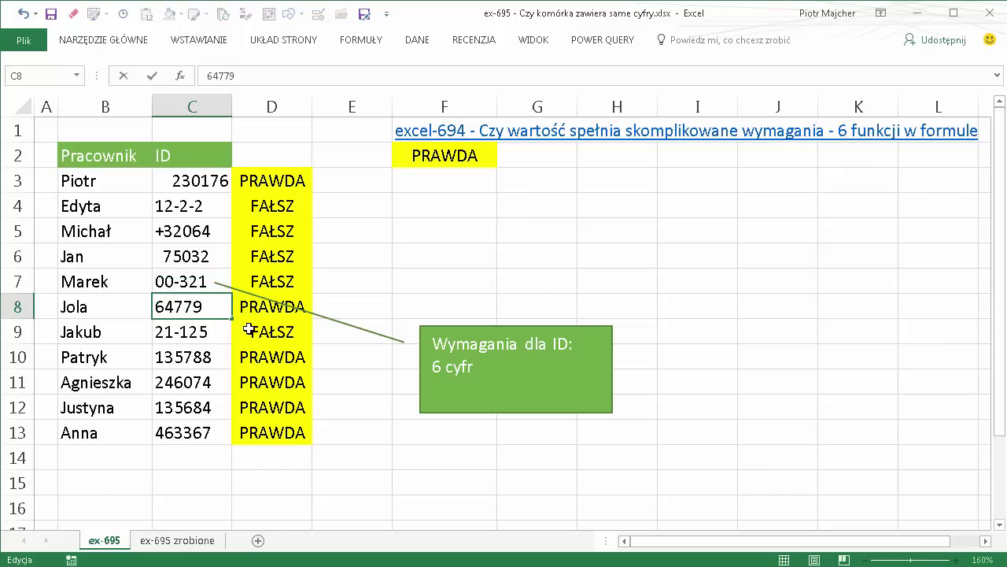
type(",")
key("Return")
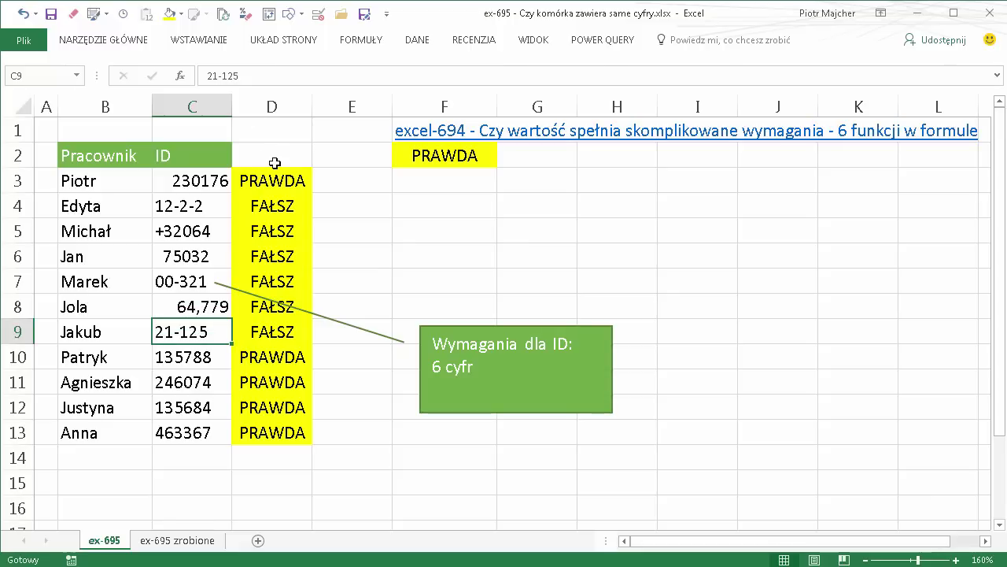